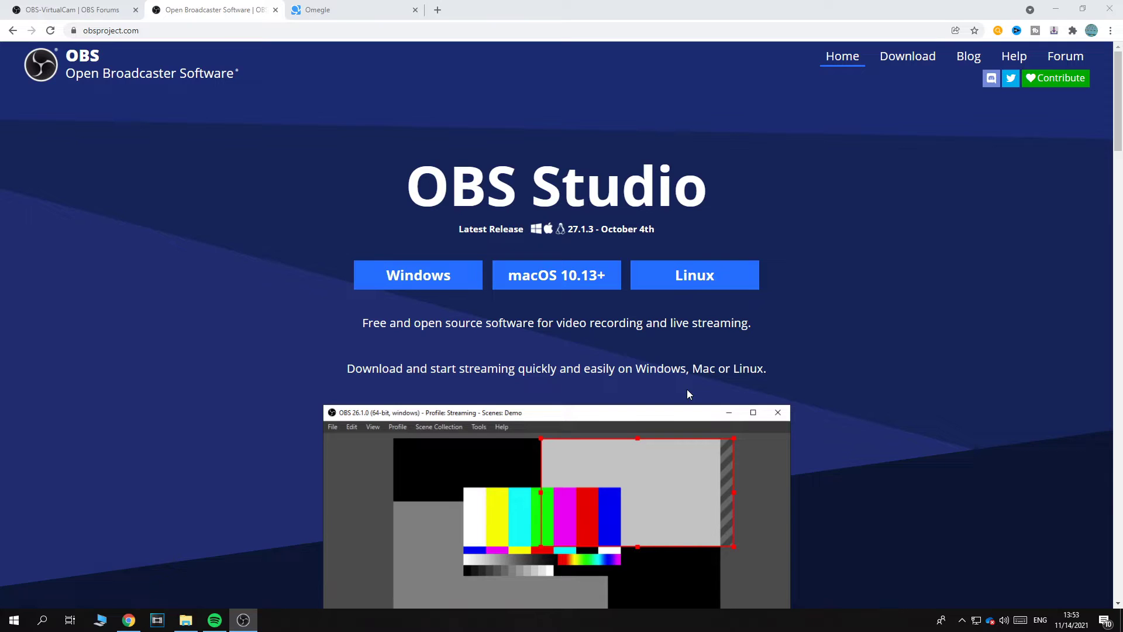
- Start the OBS Studio for Windows download on obsproject.com, then cancel it
click(316, 10)
click(248, 12)
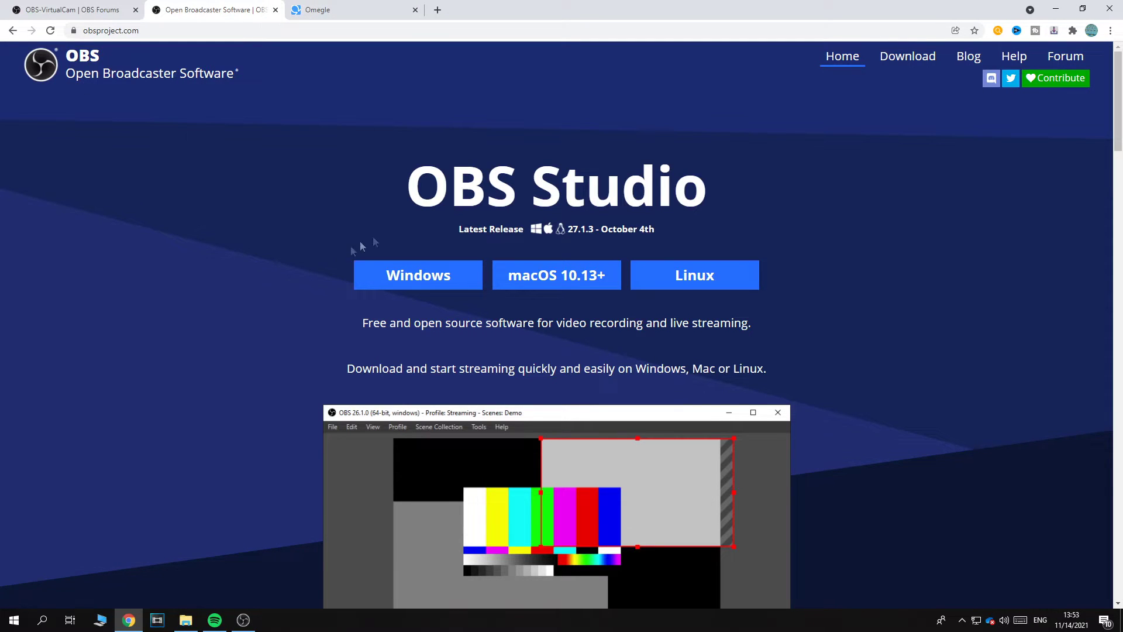
click(427, 271)
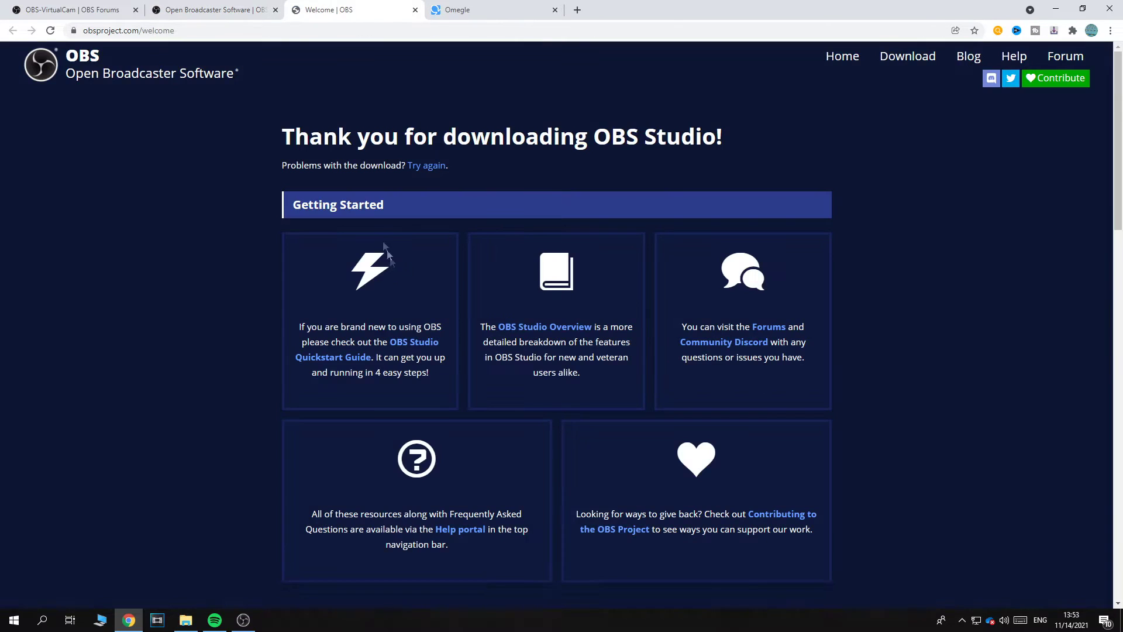
click(124, 591)
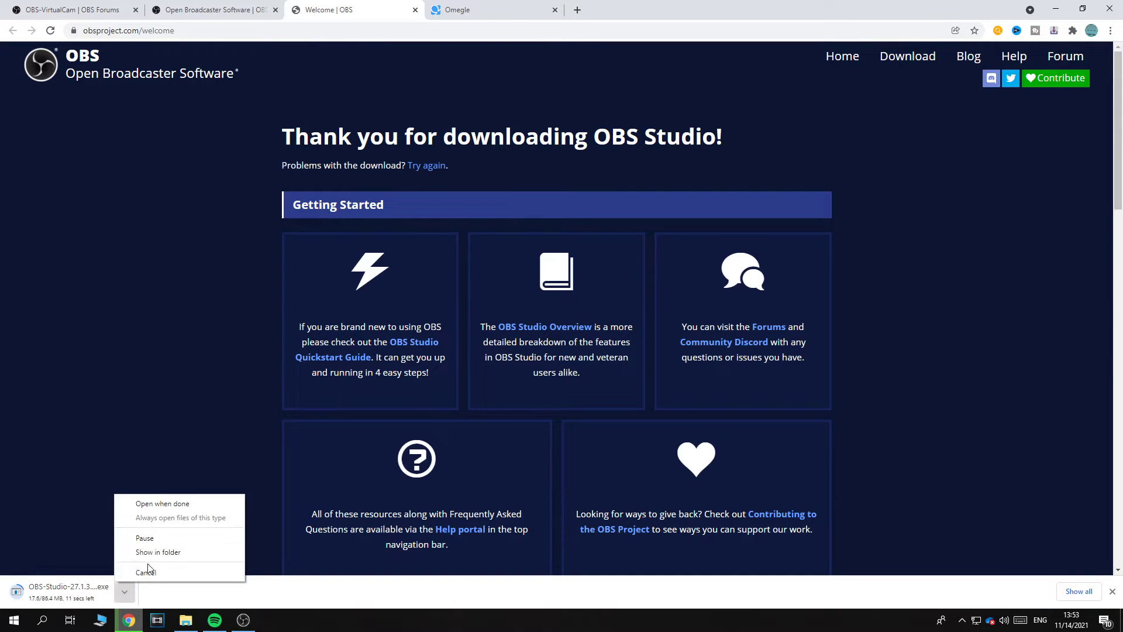
click(145, 571)
click(243, 620)
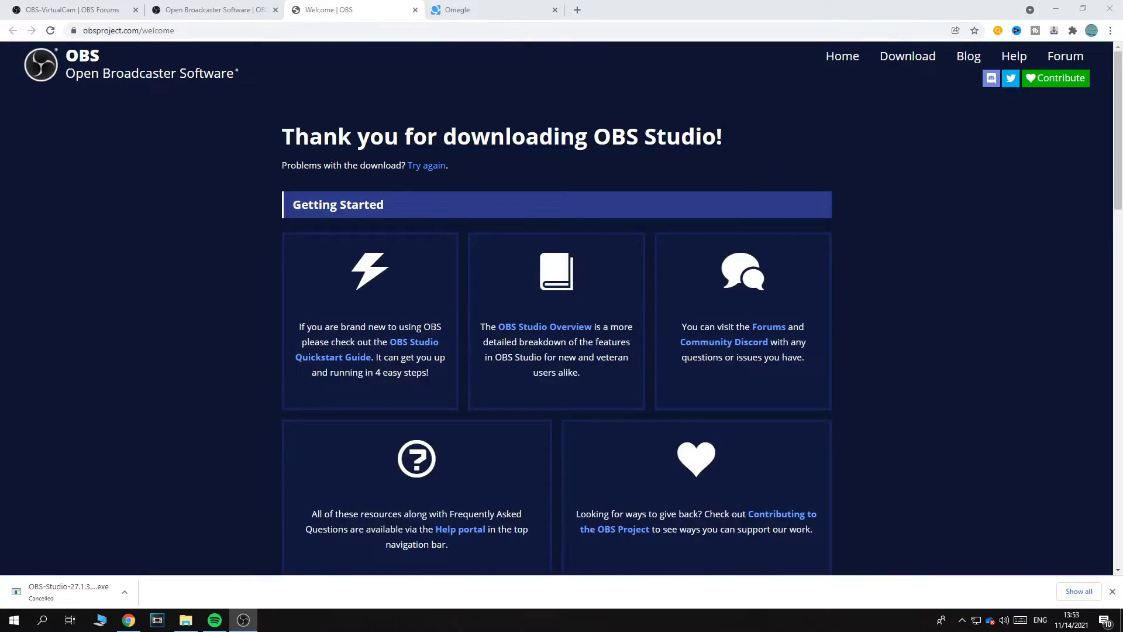
- Download the OBS-VirtualCam 2.0.4 installer from the OBS-VirtualCam forum page
click(79, 9)
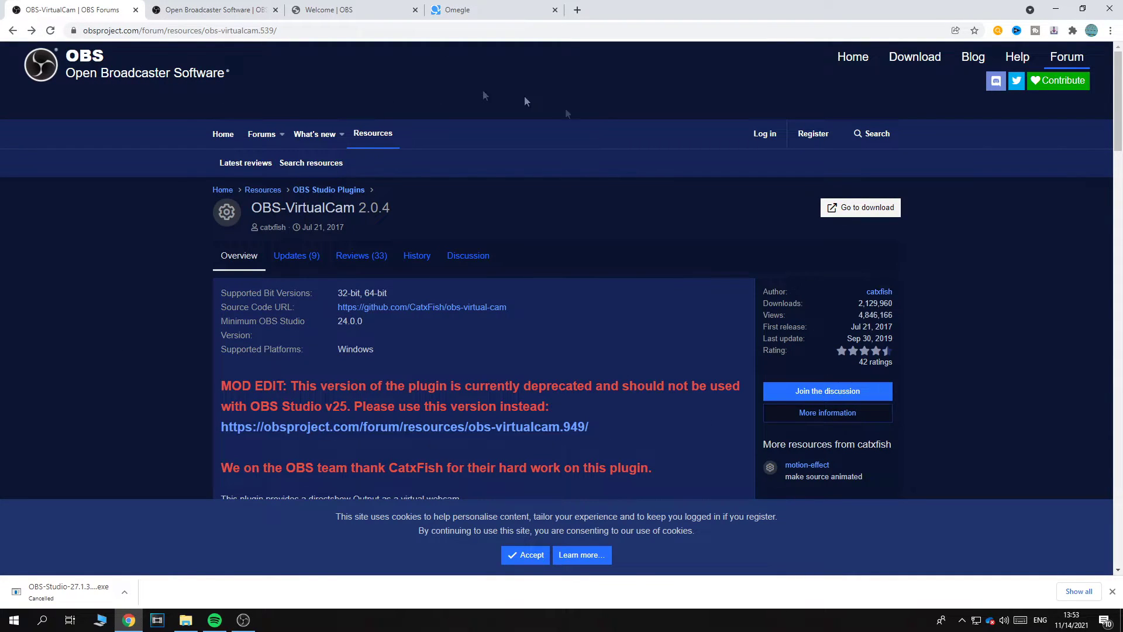
click(863, 207)
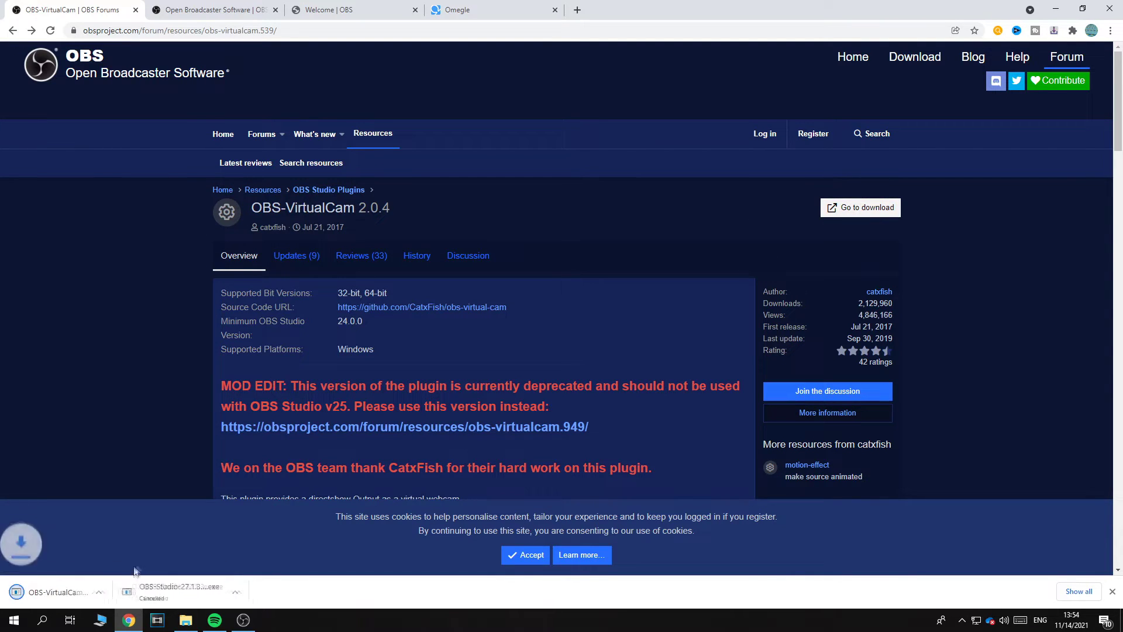
click(124, 591)
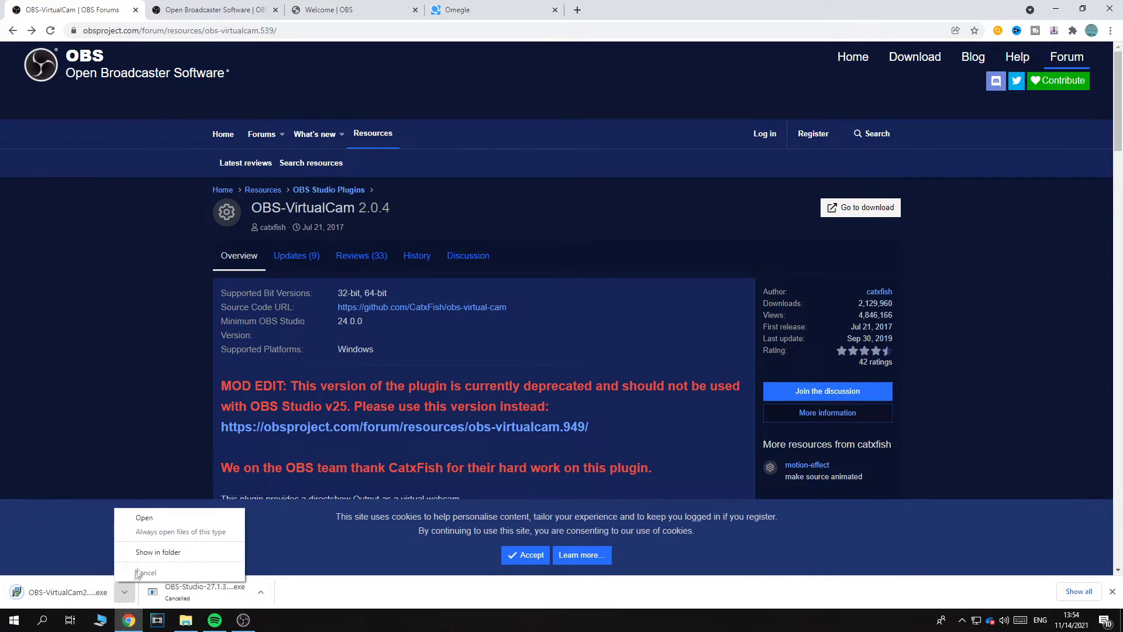
click(145, 520)
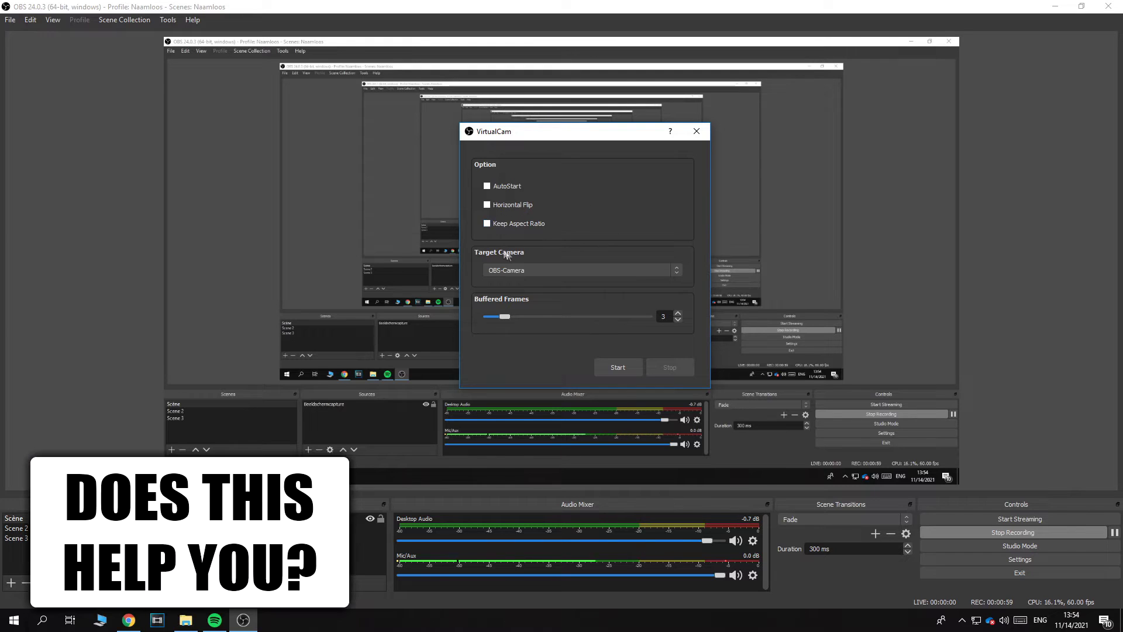
- Review the target cameras OBS-Camera to OBS-Camera4 and keep OBS-Camera selected
click(494, 270)
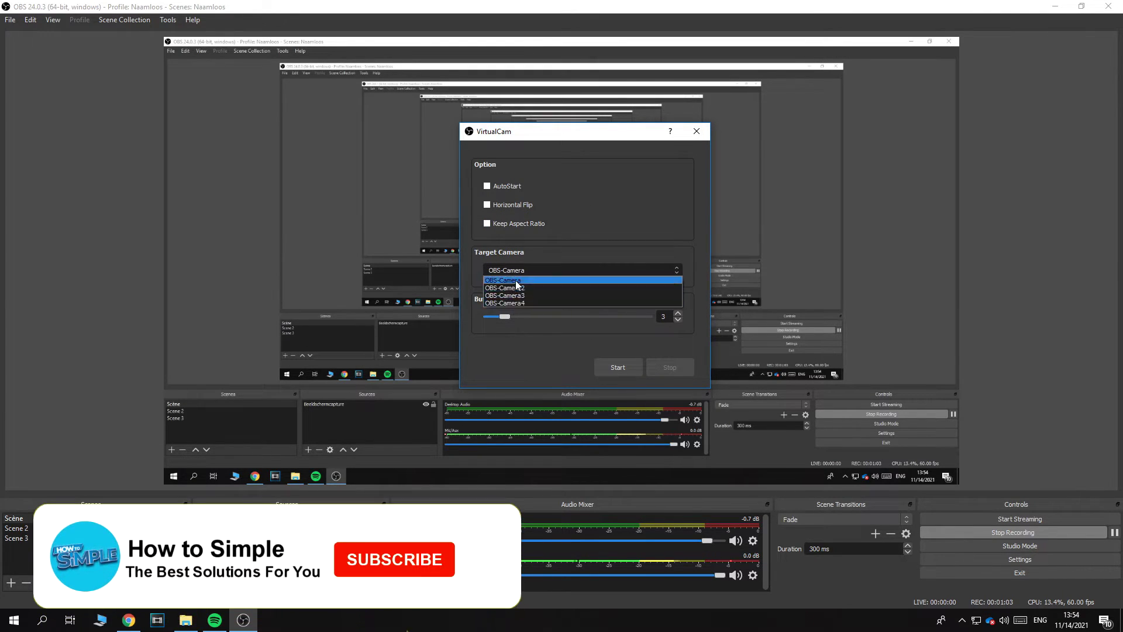
click(517, 279)
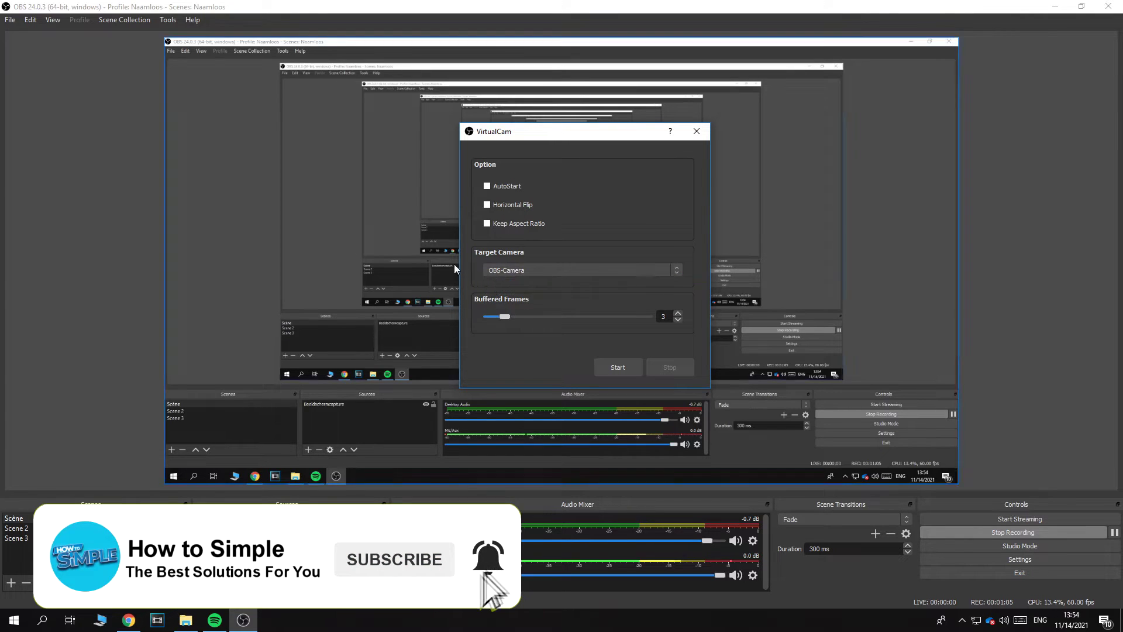
- Start the VirtualCam output on OBS-Camera, close its dialog, and bring up Omegle in Chrome
click(612, 372)
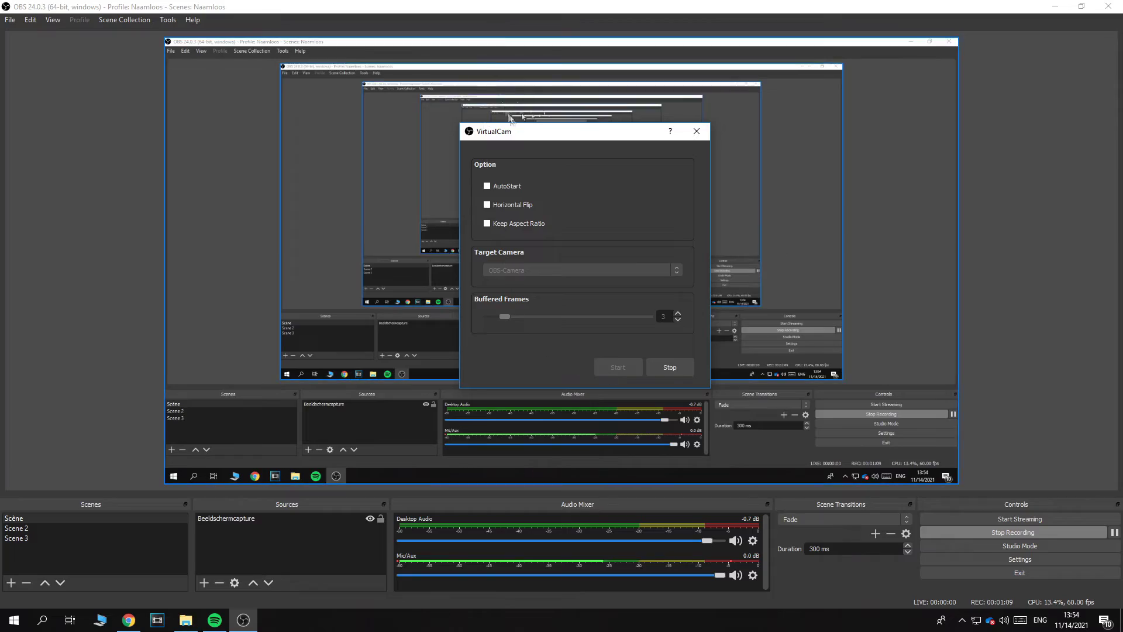
mouse_move(530, 139)
mouse_down()
mouse_move(717, 176)
mouse_move(415, 211)
mouse_up()
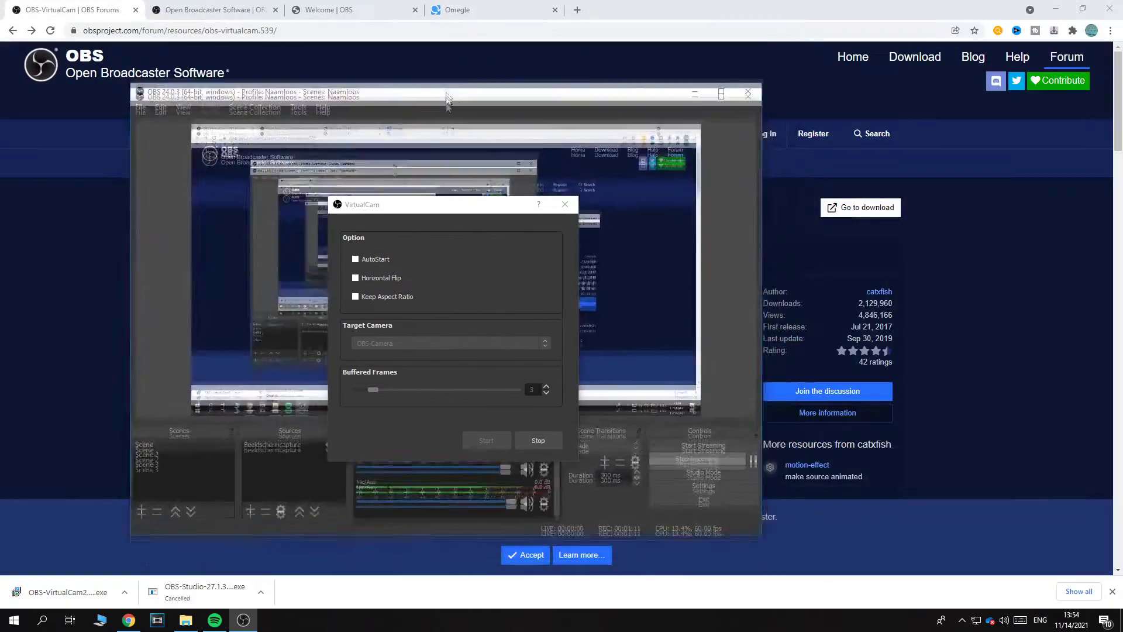
mouse_move(479, 23)
mouse_down()
mouse_move(817, 162)
mouse_move(989, 122)
mouse_move(1118, 158)
mouse_up()
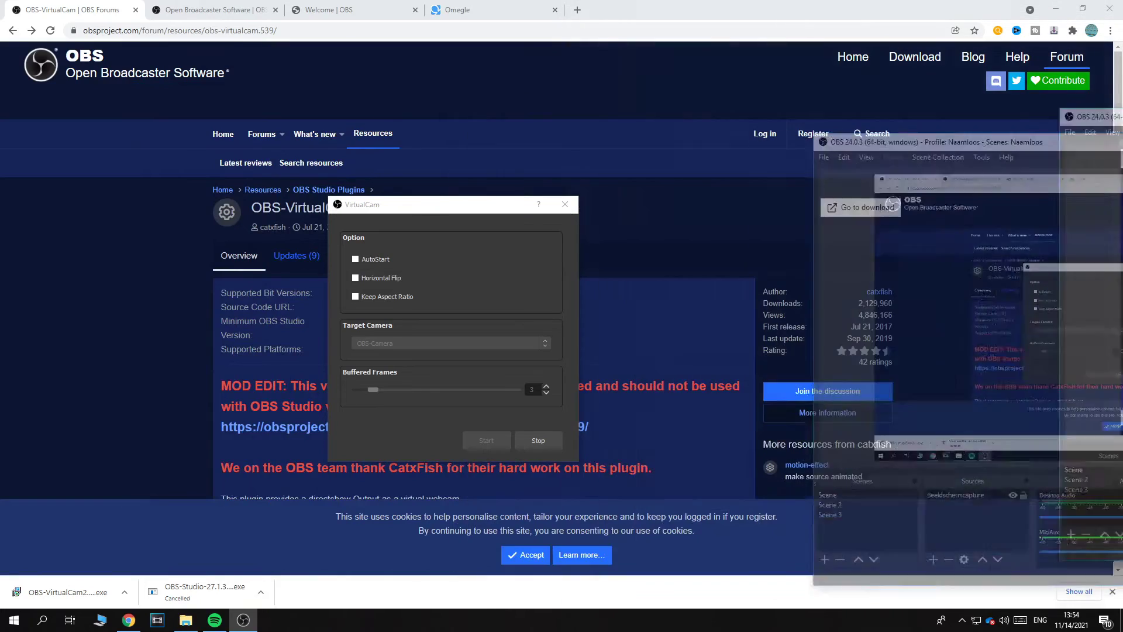
click(564, 204)
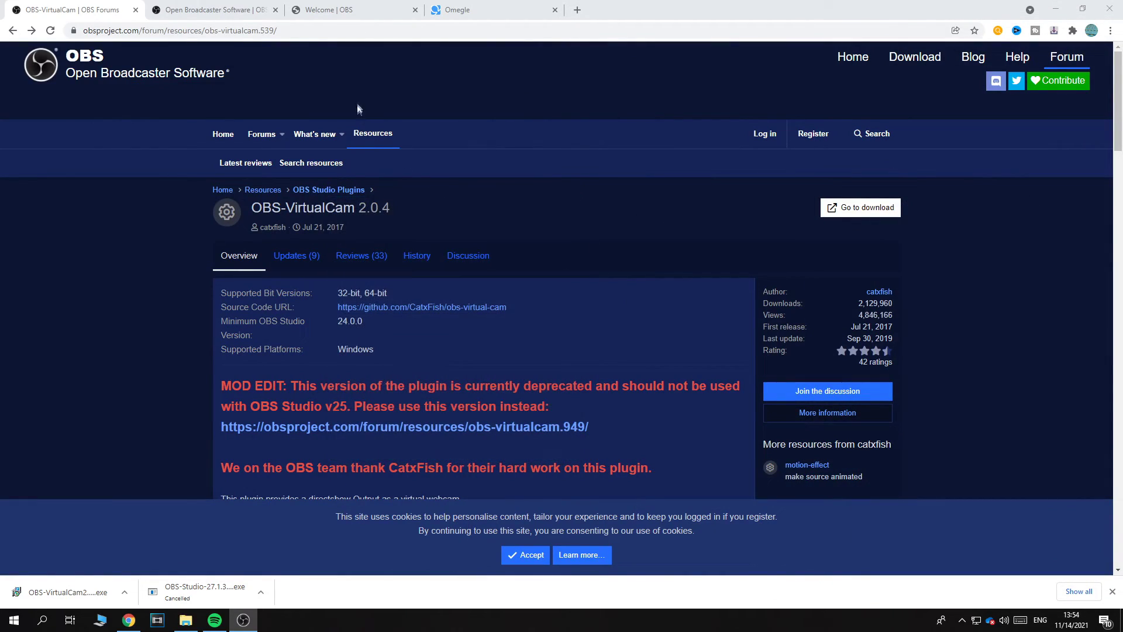
click(442, 14)
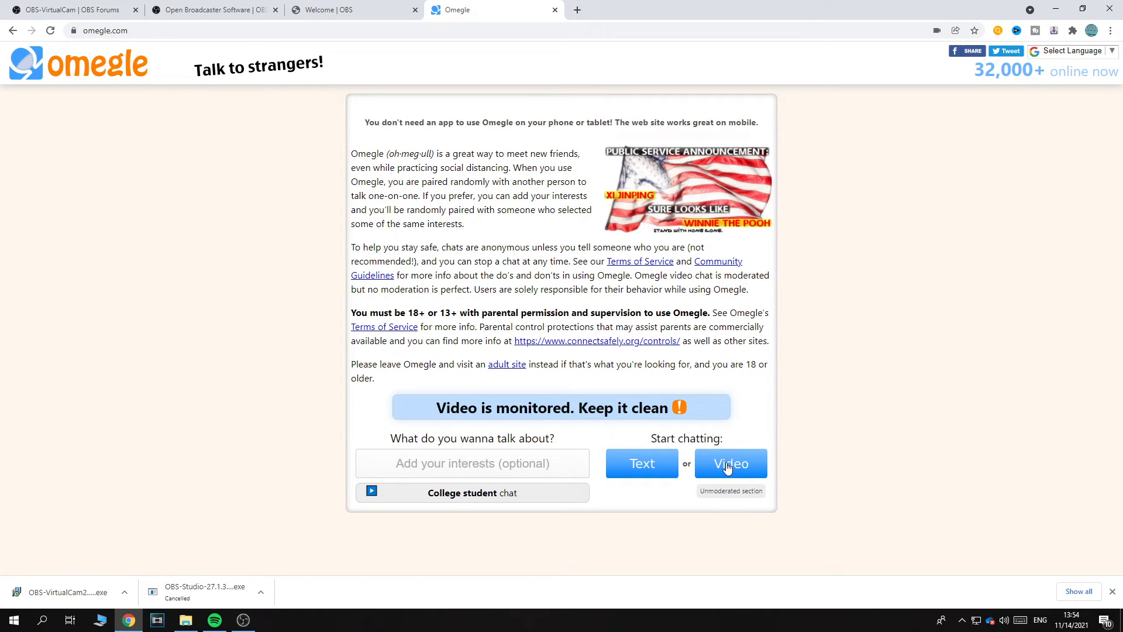
- Start an Omegle video chat and confirm Chrome's camera permission shows OBS-Camera
click(727, 466)
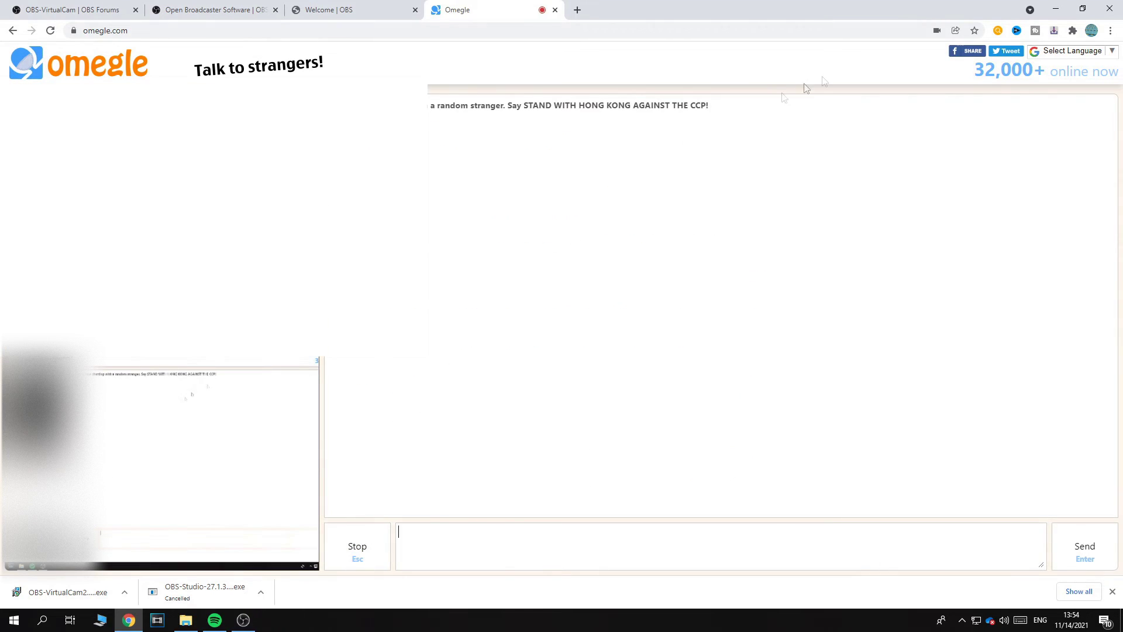
click(937, 31)
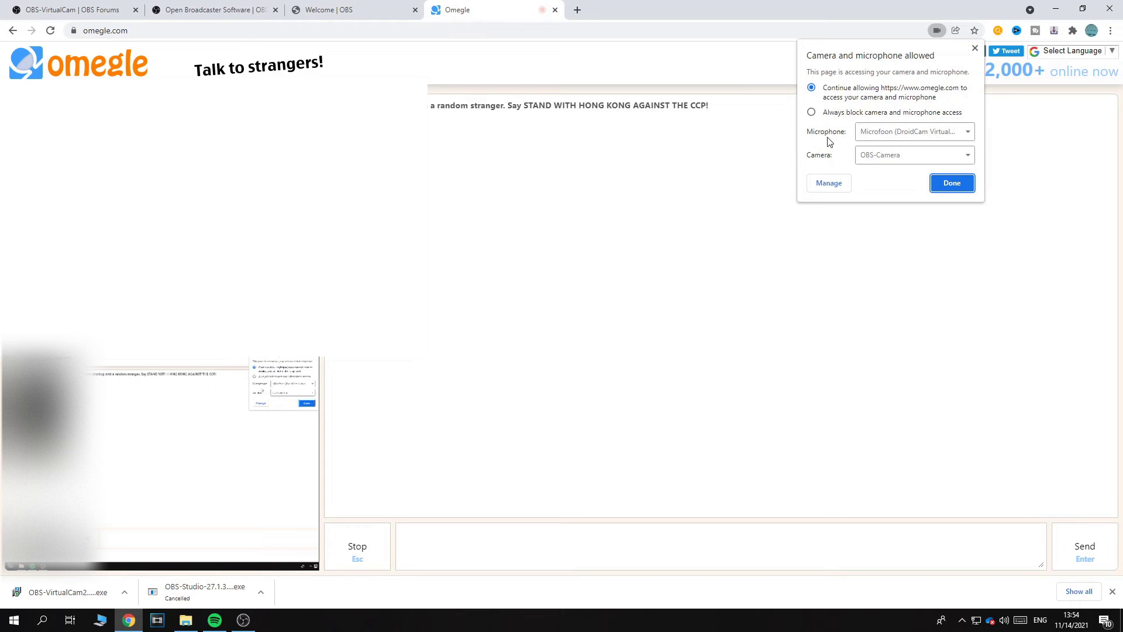